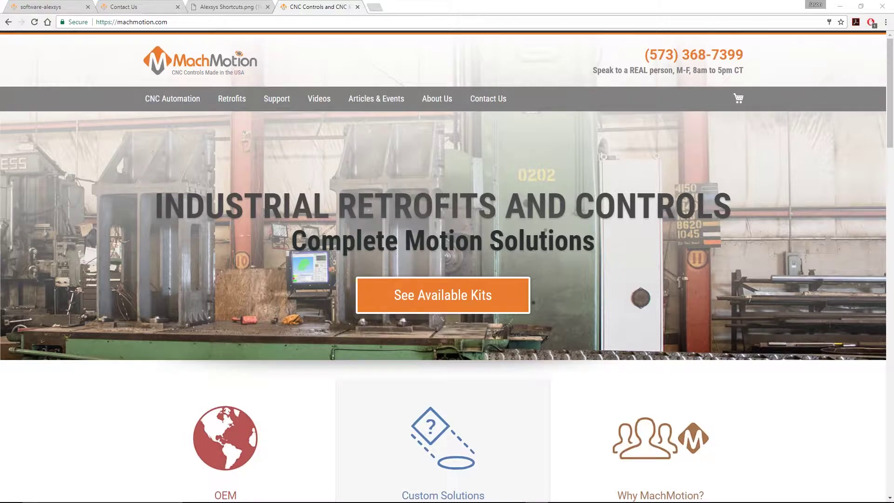
- Find the Alexsys information page through the milling machine retrofit kits on the MachMotion site and examine its feature list
{"action": "left_click", "coordinate": [230, 99]}
{"action": "scroll", "coordinate": [214, 186], "scroll_direction": "down", "scroll_amount": 3}
{"action": "scroll", "coordinate": [214, 187], "scroll_direction": "down", "scroll_amount": 1}
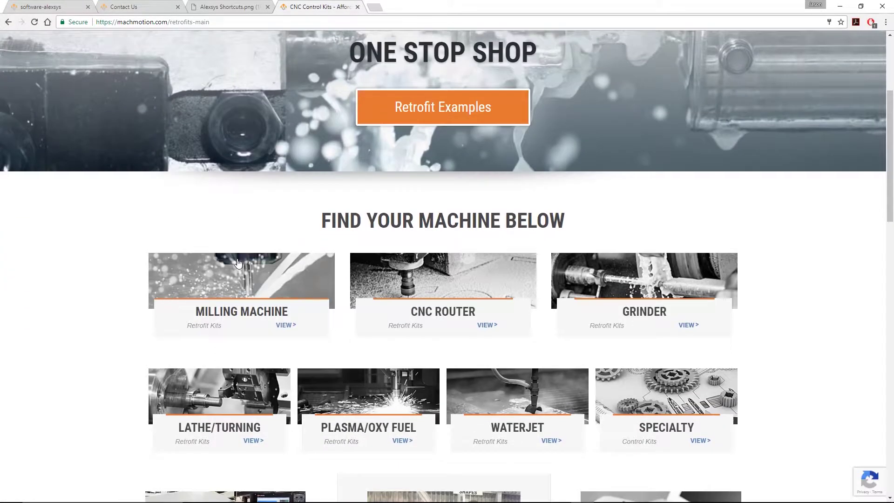
{"action": "left_click", "coordinate": [236, 259]}
{"action": "scroll", "coordinate": [331, 357], "scroll_direction": "down", "scroll_amount": 2}
{"action": "scroll", "coordinate": [331, 357], "scroll_direction": "down", "scroll_amount": 10}
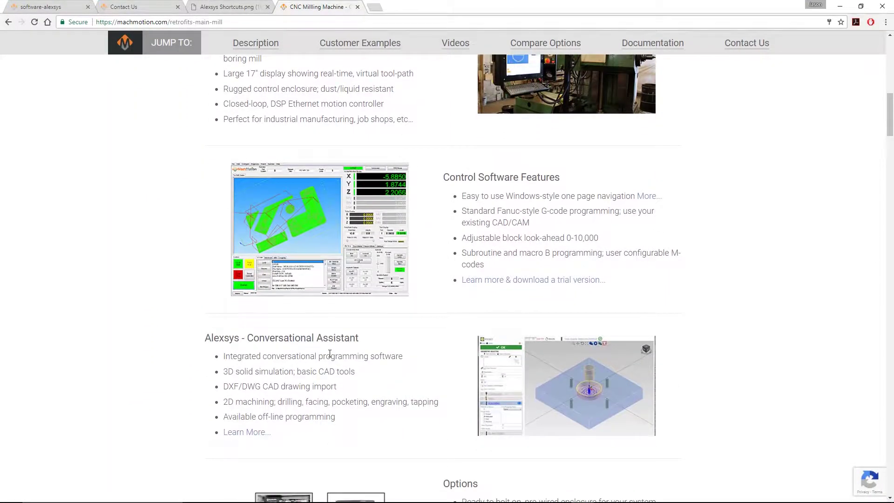
{"action": "scroll", "coordinate": [330, 355], "scroll_direction": "down", "scroll_amount": 2}
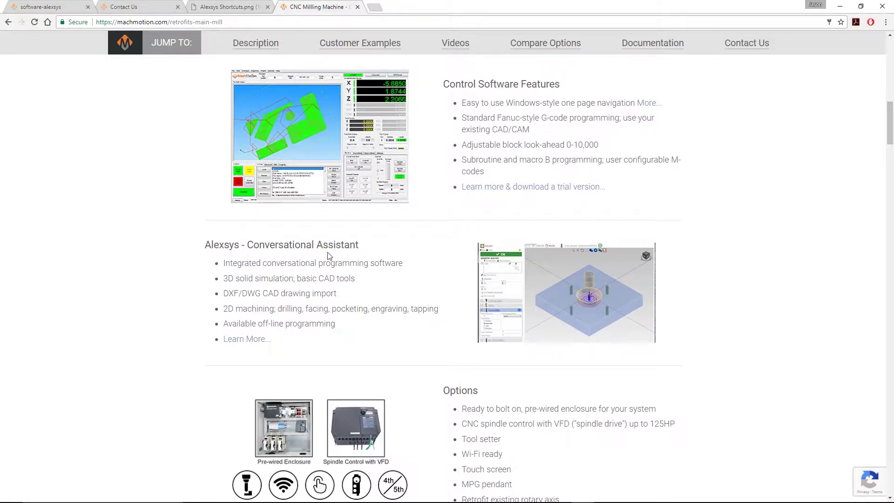
{"action": "left_click", "coordinate": [247, 339]}
{"action": "scroll", "coordinate": [433, 286], "scroll_direction": "down", "scroll_amount": 5}
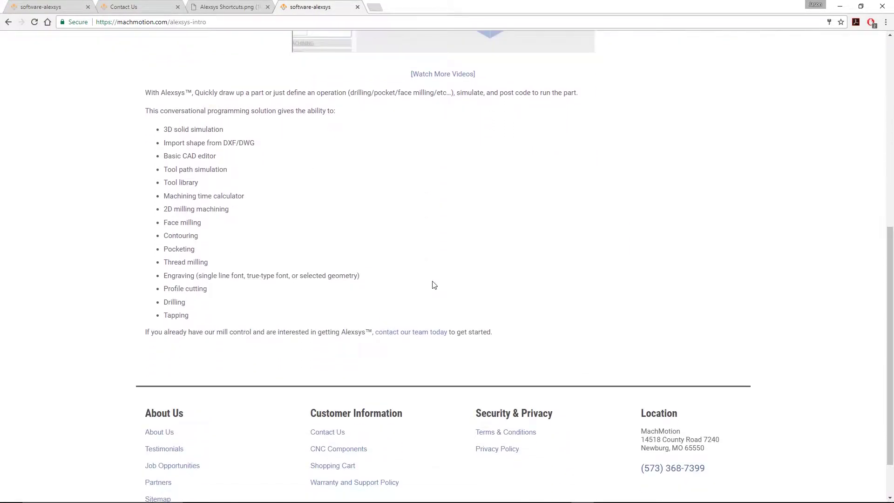
- View the sales contact form linked for getting started with Alexsys
{"action": "left_click", "coordinate": [412, 332]}
{"action": "scroll", "coordinate": [290, 311], "scroll_direction": "down", "scroll_amount": 1}
{"action": "scroll", "coordinate": [290, 311], "scroll_direction": "down", "scroll_amount": 4}
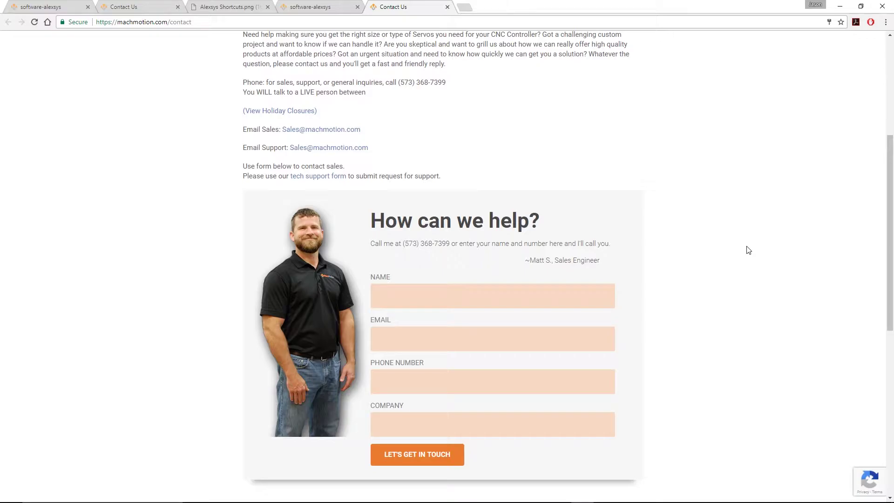
- Switch to Alexsys and add a new vertical mill setup
{"action": "left_click", "coordinate": [840, 7]}
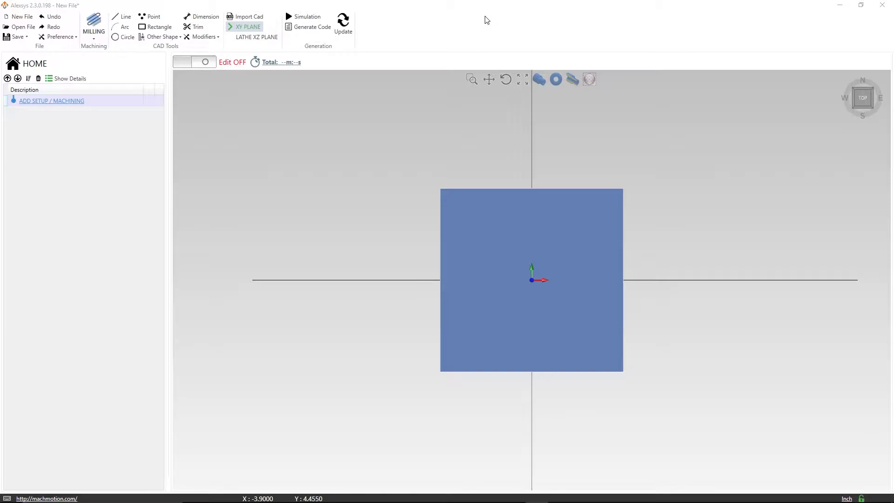
{"action": "left_click", "coordinate": [45, 101]}
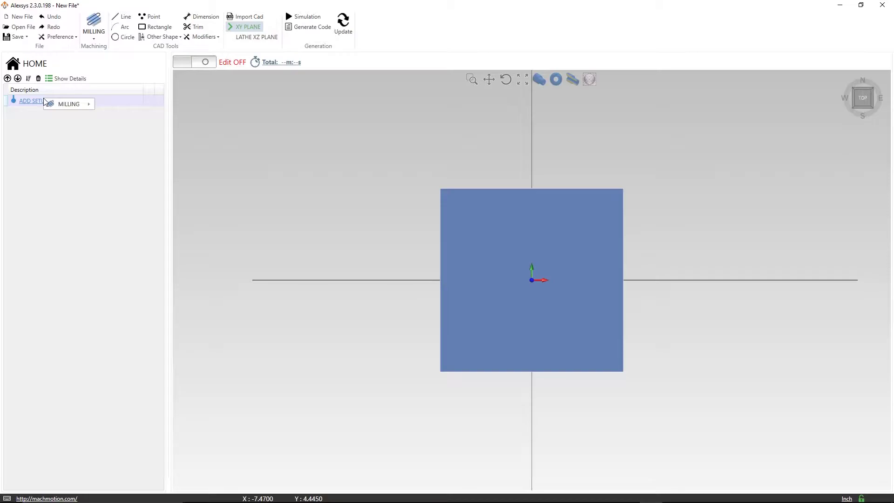
{"action": "mouse_move", "coordinate": [71, 104]}
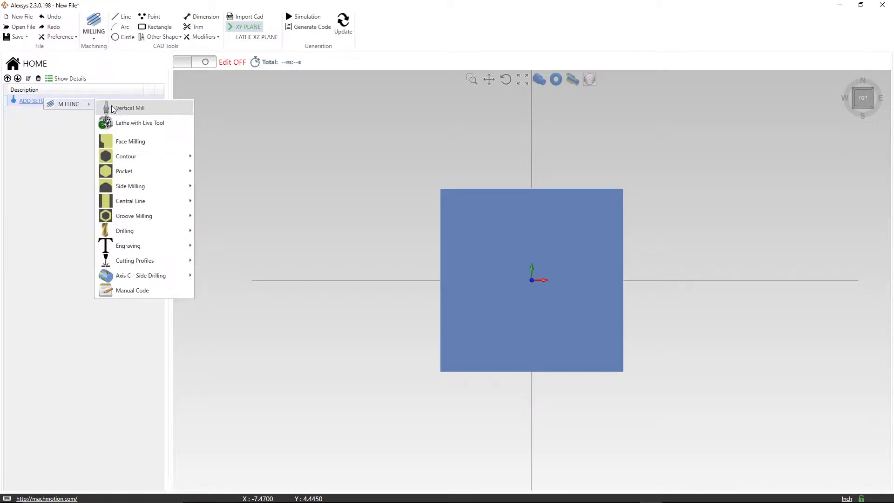
{"action": "left_click", "coordinate": [137, 113]}
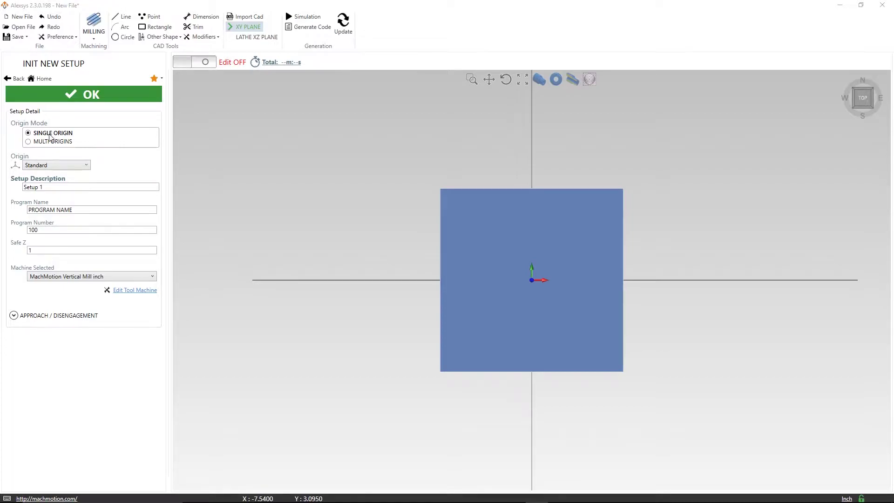
- Describe the setup as MachMotion Mill and name its program Strap Clamp 0.25
{"action": "left_click_drag", "start_coordinate": [48, 187], "coordinate": [11, 191]}
{"action": "type", "text": "MachMotion Mill"}
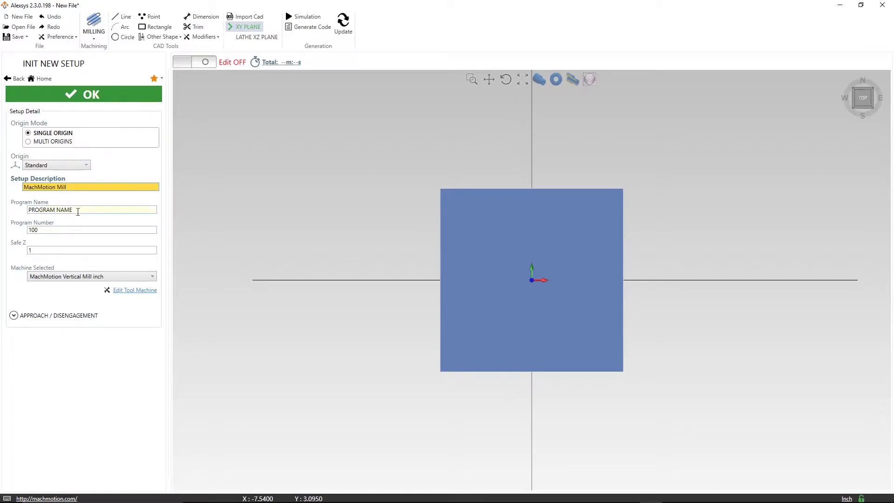
{"action": "left_click_drag", "start_coordinate": [59, 210], "coordinate": [26, 210]}
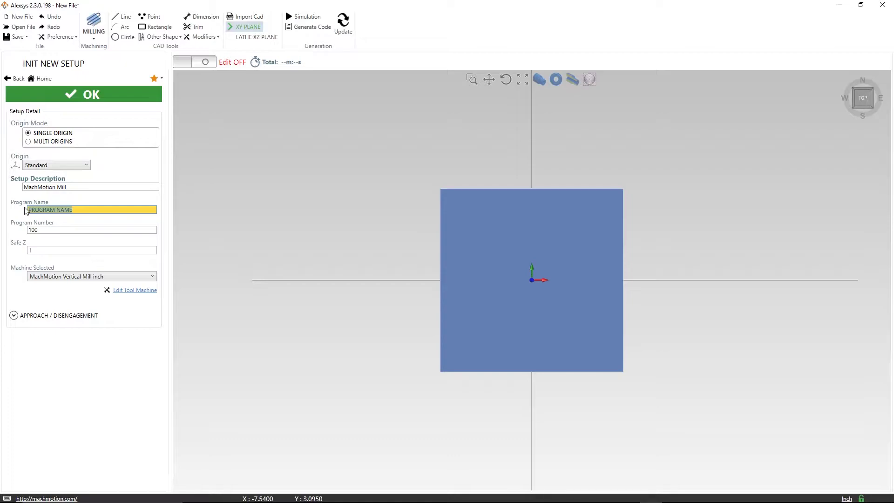
{"action": "type", "text": "Strap Clamp 0.25"}
{"action": "left_click", "coordinate": [47, 231]}
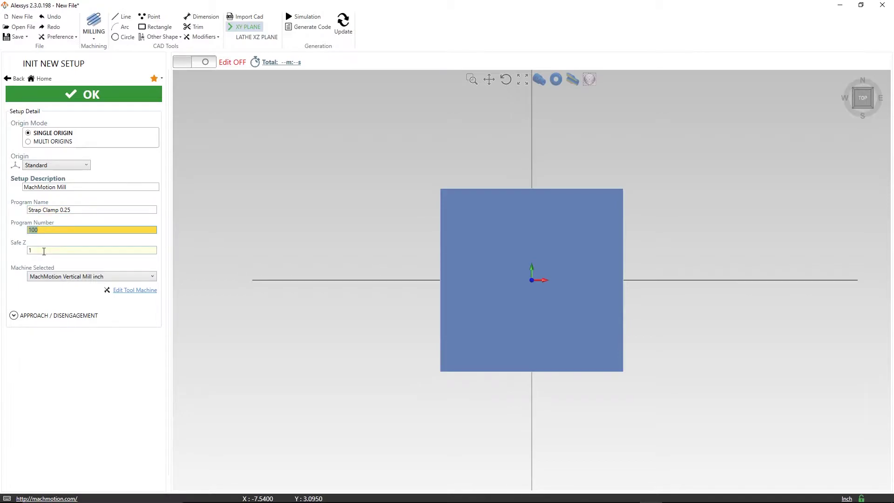
{"action": "left_click", "coordinate": [48, 250]}
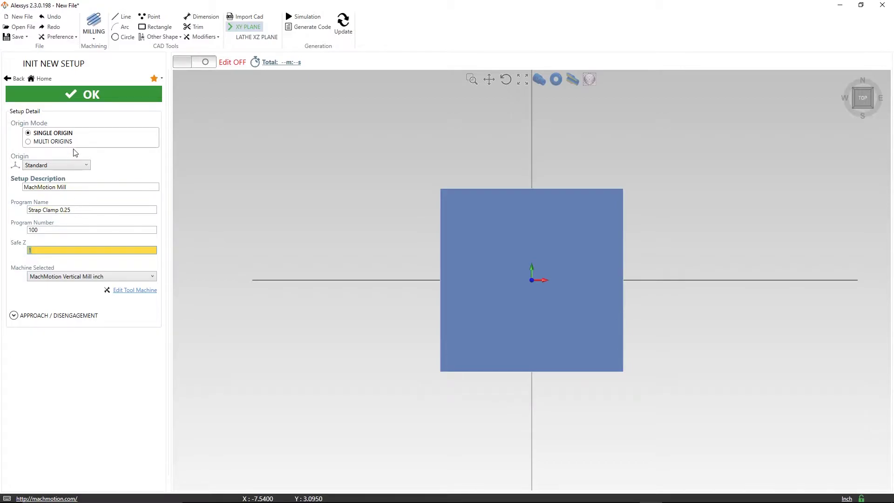
{"action": "left_click", "coordinate": [65, 252]}
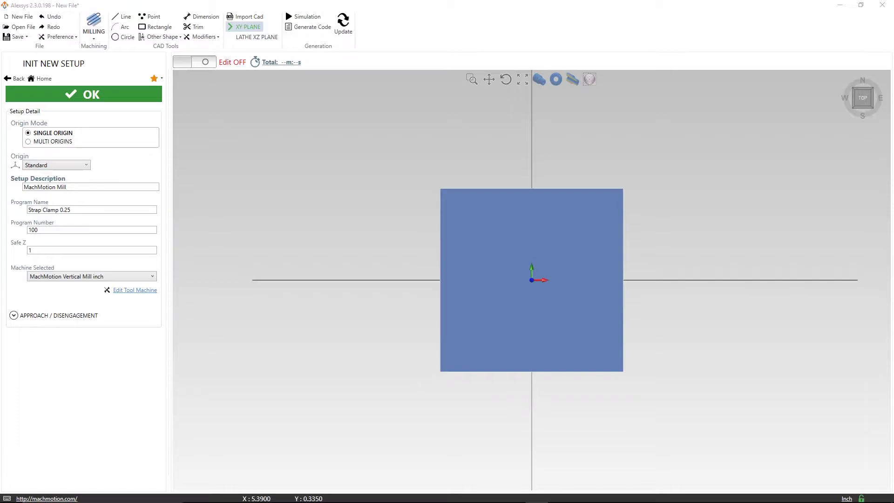
- Review the machine properties of the MachMotion Vertical Mill inch configuration and close them without saving
{"action": "left_click", "coordinate": [136, 292]}
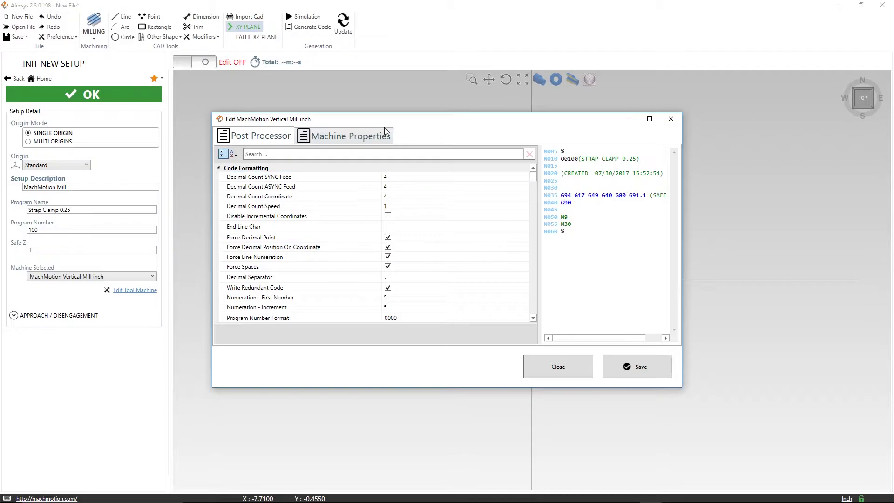
{"action": "left_click", "coordinate": [358, 139]}
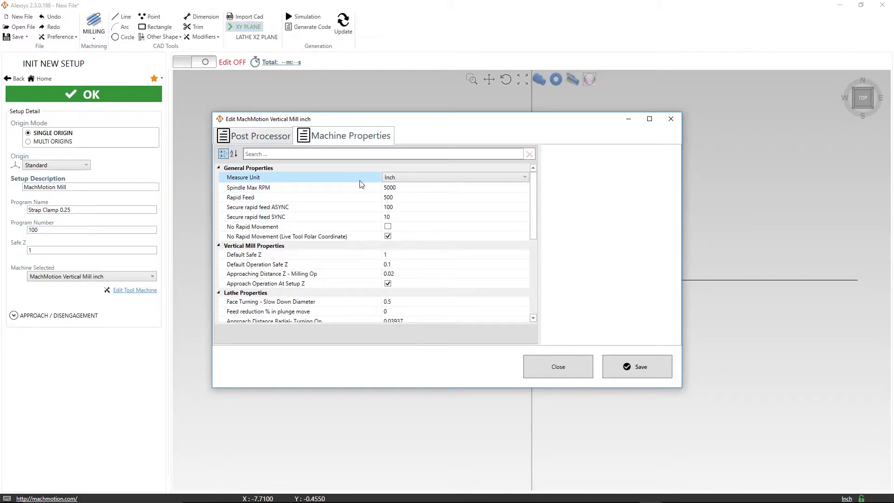
{"action": "scroll", "coordinate": [359, 209], "scroll_direction": "down", "scroll_amount": 4}
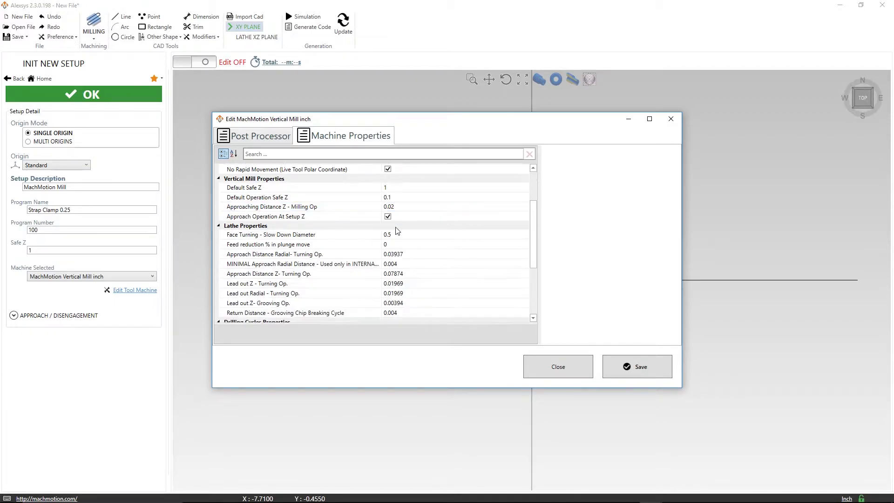
{"action": "scroll", "coordinate": [359, 244], "scroll_direction": "down", "scroll_amount": 3}
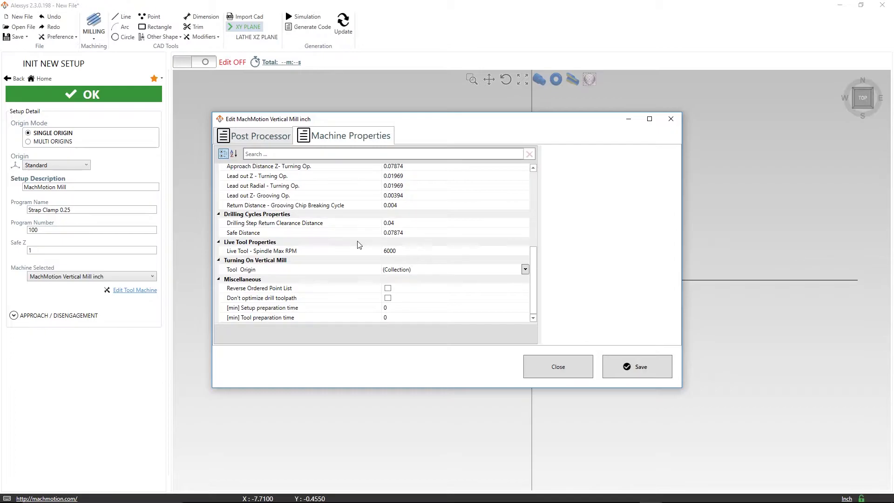
{"action": "left_click", "coordinate": [588, 361]}
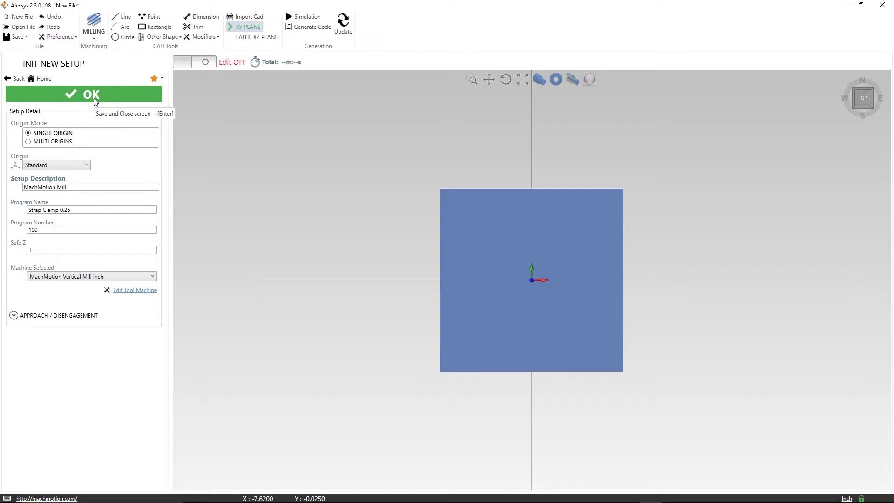
- Accept the mill setup and add a pocket milling operation based on a slot shape
{"action": "left_click", "coordinate": [95, 102]}
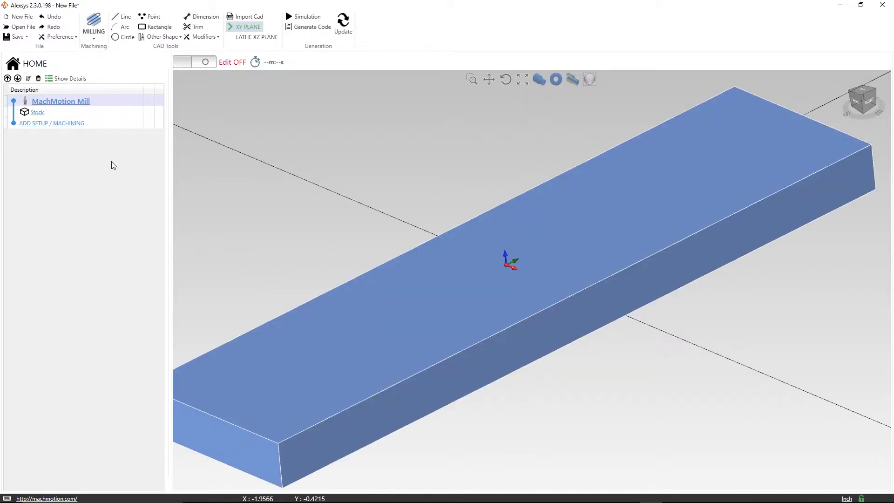
{"action": "left_click", "coordinate": [63, 125]}
{"action": "mouse_move", "coordinate": [86, 130]}
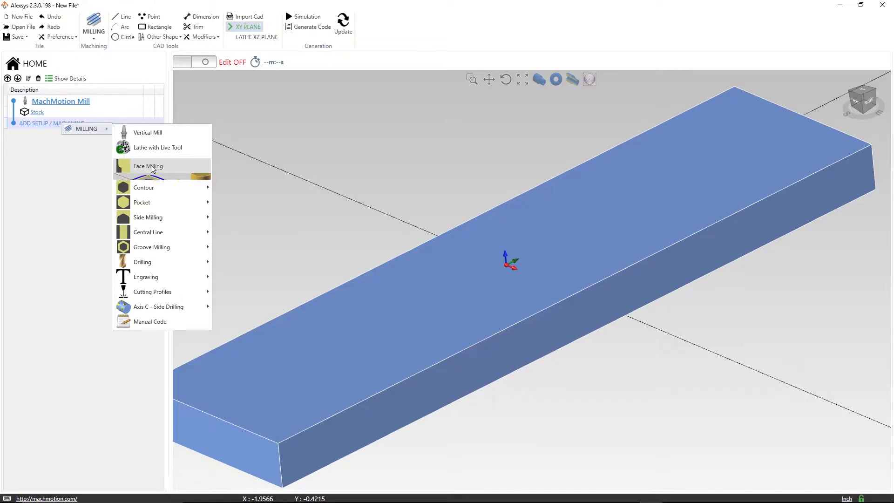
{"action": "mouse_move", "coordinate": [151, 195]}
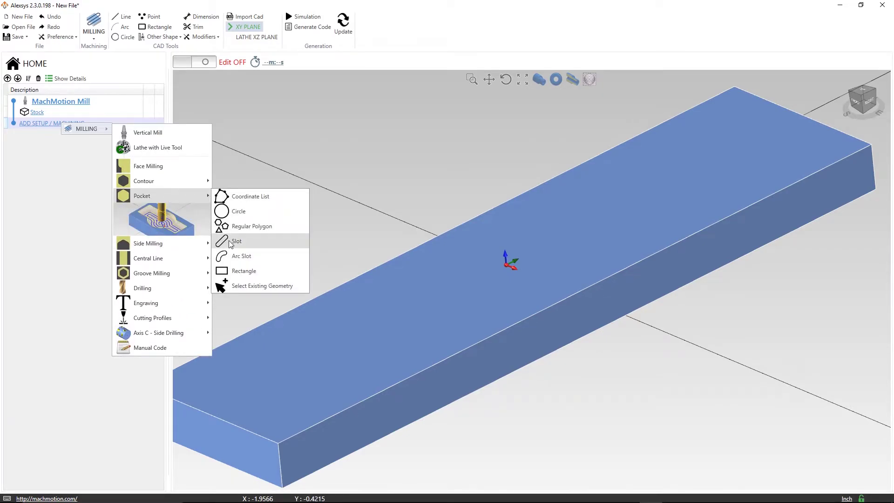
{"action": "left_click", "coordinate": [230, 241]}
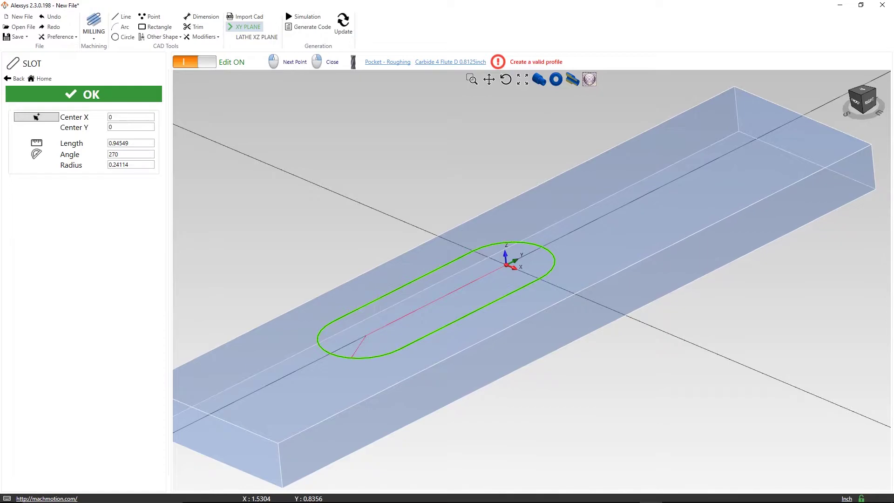
- Set the slot's center Y to -1 and its length to 2 inches
{"action": "left_click", "coordinate": [118, 129]}
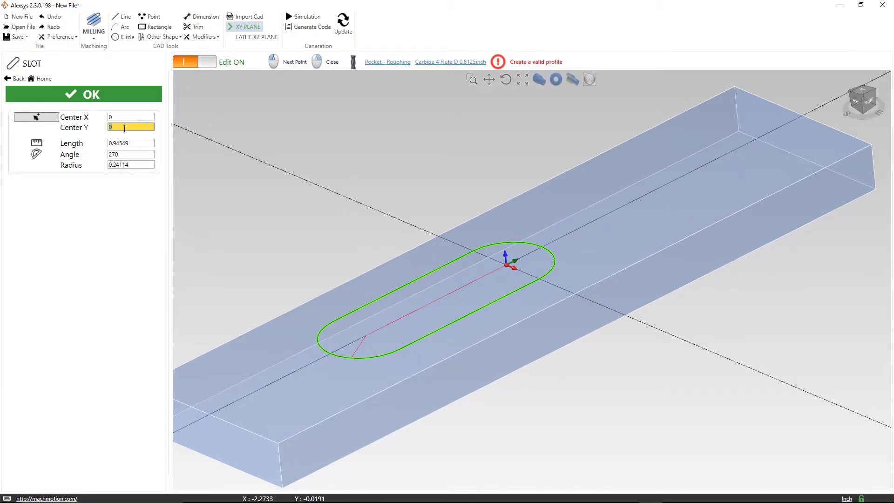
{"action": "key", "text": "BackSpace"}
{"action": "type", "text": "1"}
{"action": "key", "text": "Tab"}
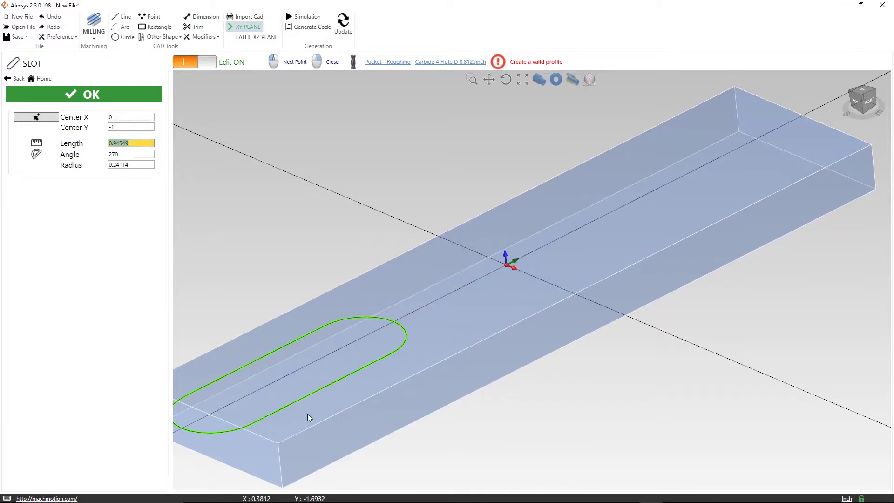
{"action": "left_click", "coordinate": [864, 93]}
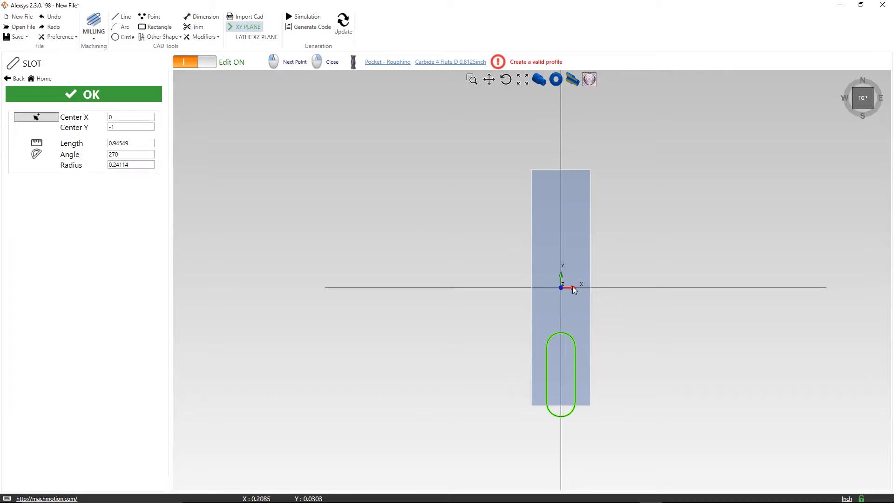
{"action": "left_click", "coordinate": [128, 140]}
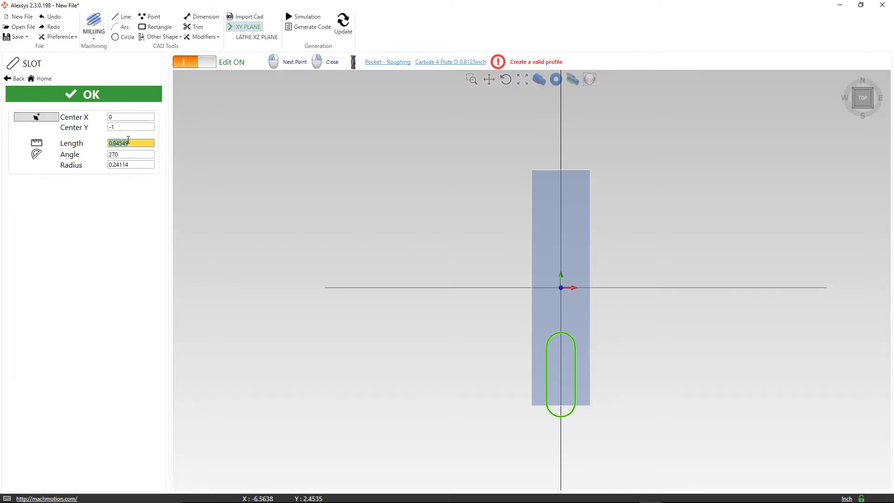
{"action": "type", "text": "2"}
{"action": "left_click", "coordinate": [131, 156]}
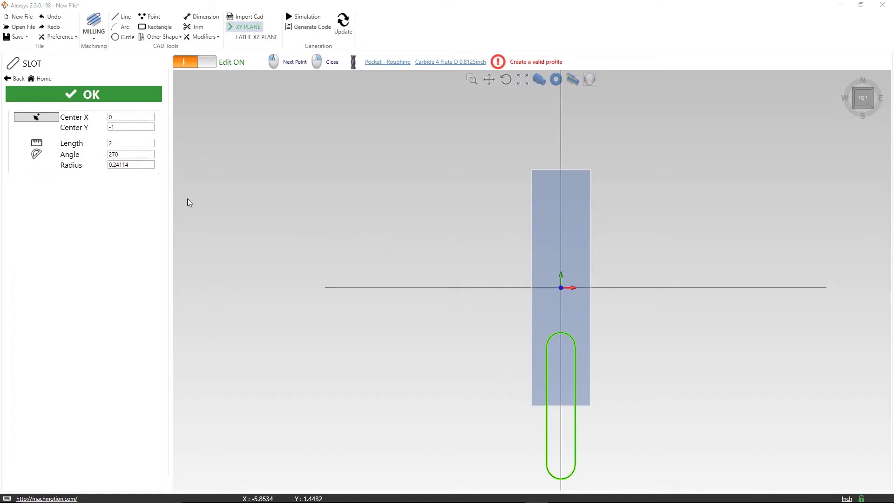
- Set the slot's angle to 90 degrees and its radius to 0.25 inch
{"action": "left_click", "coordinate": [134, 165]}
{"action": "type", "text": "90"}
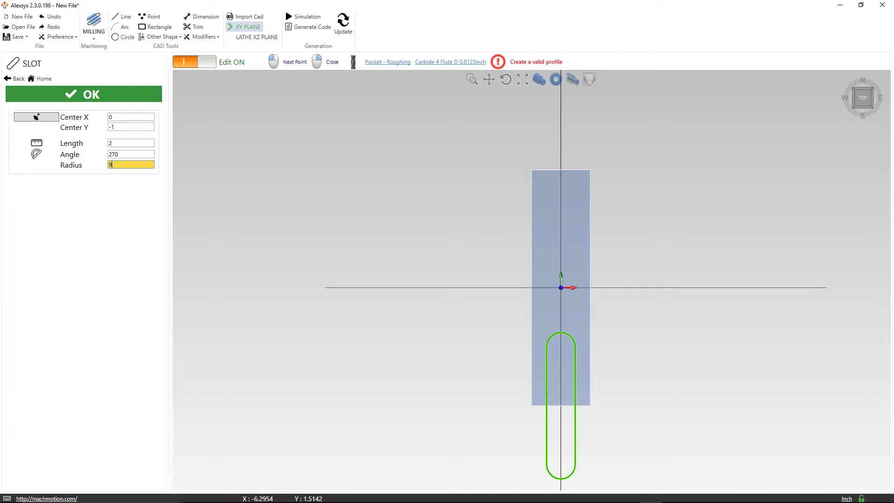
{"action": "left_click", "coordinate": [141, 154]}
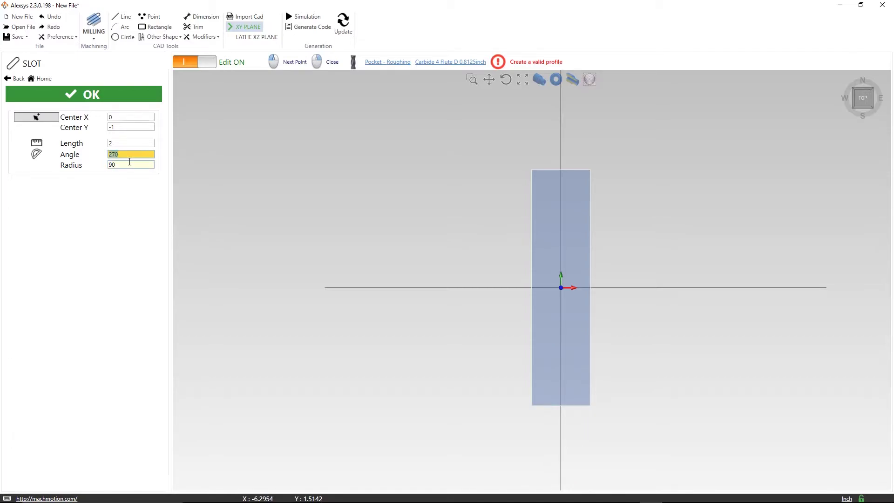
{"action": "type", "text": "90"}
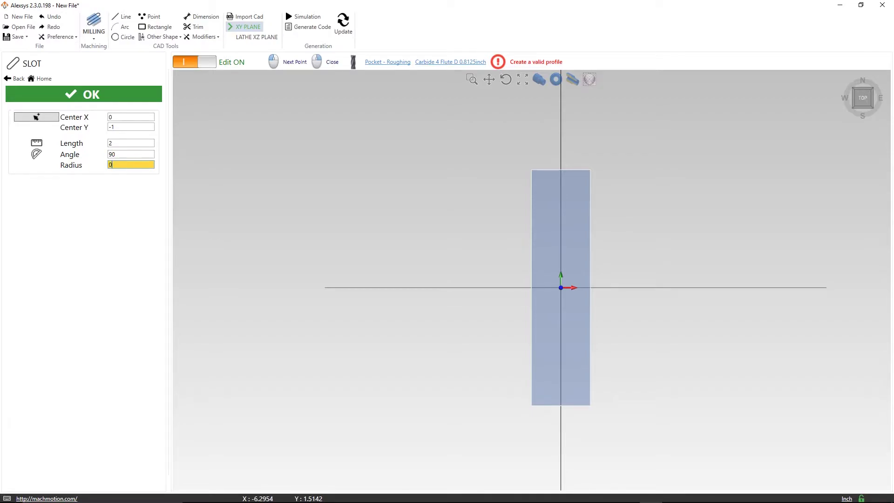
{"action": "left_click", "coordinate": [132, 156]}
- Check the slot outline on the stock and accept it as the pocket's geometry
{"action": "middle_click_drag", "start_coordinate": [643, 328], "coordinate": [572, 298]}
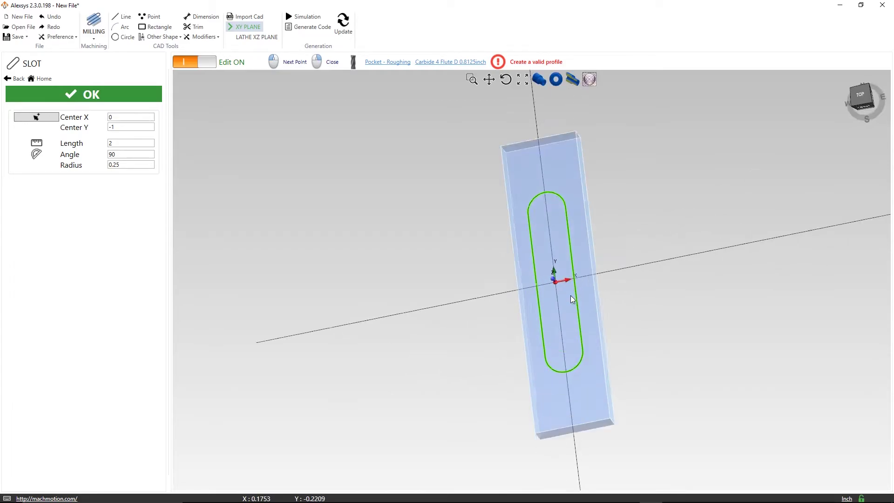
{"action": "scroll", "coordinate": [572, 297], "scroll_direction": "up", "scroll_amount": 4}
{"action": "middle_click_drag", "start_coordinate": [686, 385], "coordinate": [453, 285]}
{"action": "scroll", "coordinate": [537, 273], "scroll_direction": "down", "scroll_amount": 5}
{"action": "scroll", "coordinate": [539, 272], "scroll_direction": "up", "scroll_amount": 3}
{"action": "scroll", "coordinate": [529, 290], "scroll_direction": "up", "scroll_amount": 2}
{"action": "scroll", "coordinate": [452, 285], "scroll_direction": "up", "scroll_amount": 3}
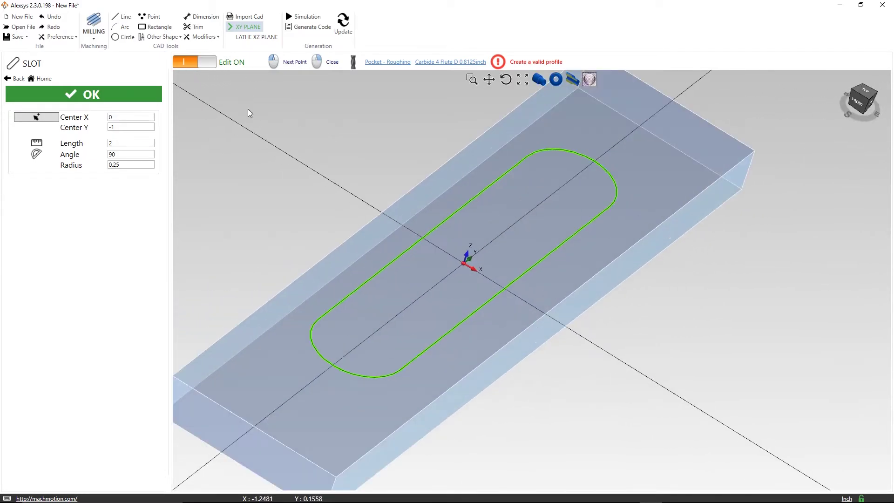
{"action": "left_click", "coordinate": [50, 93]}
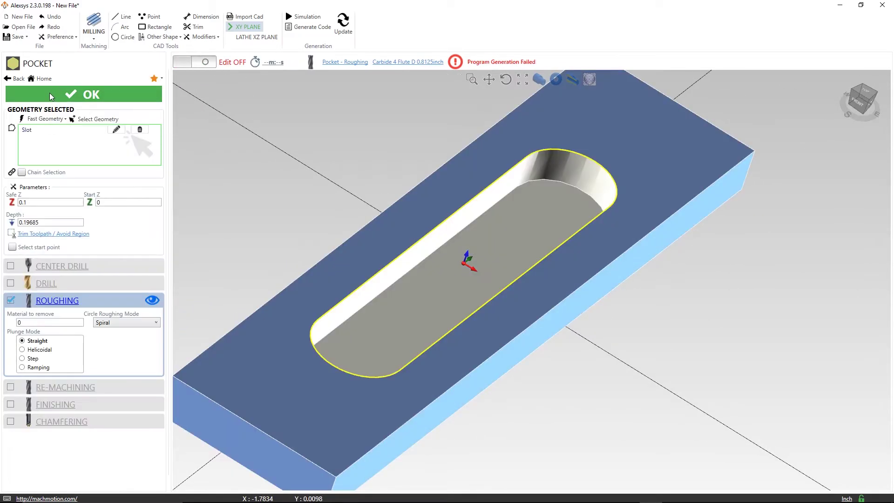
{"action": "middle_click_drag", "start_coordinate": [519, 321], "coordinate": [505, 334]}
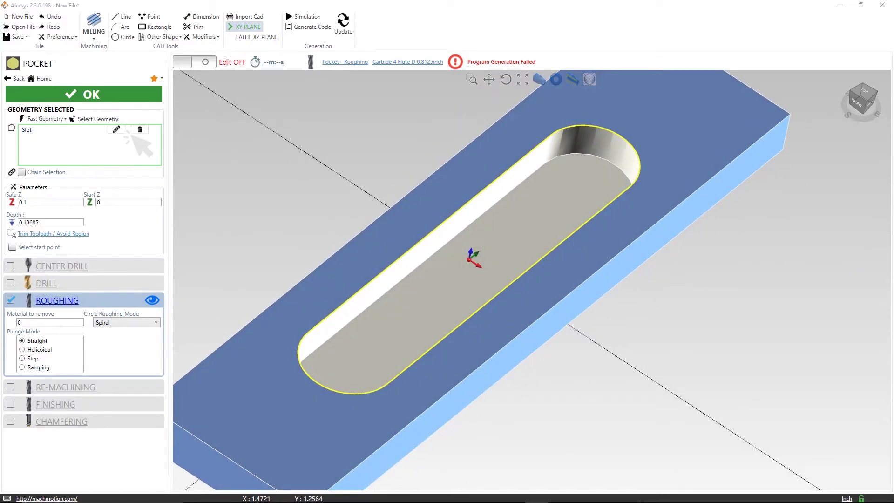
- Set the pocket's depth to 0.25 inch and its Safe Z to 1 inch
{"action": "left_click", "coordinate": [44, 223]}
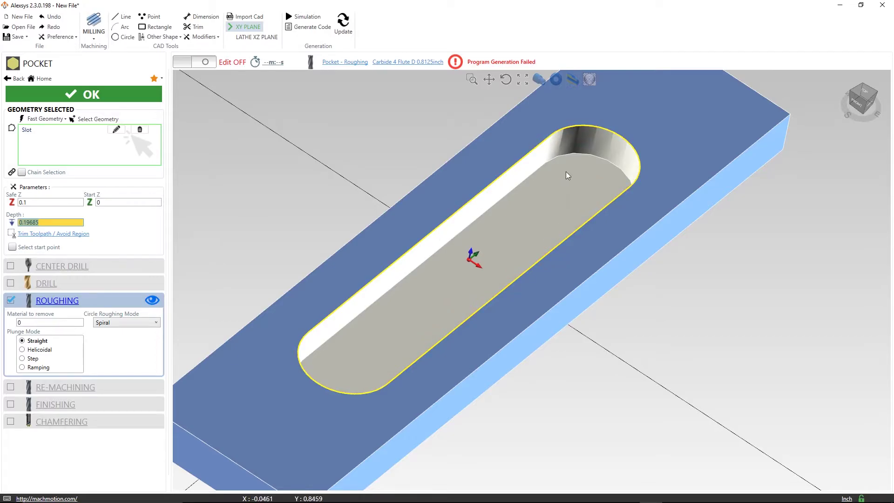
{"action": "type", "text": "0.25"}
{"action": "left_click", "coordinate": [42, 201]}
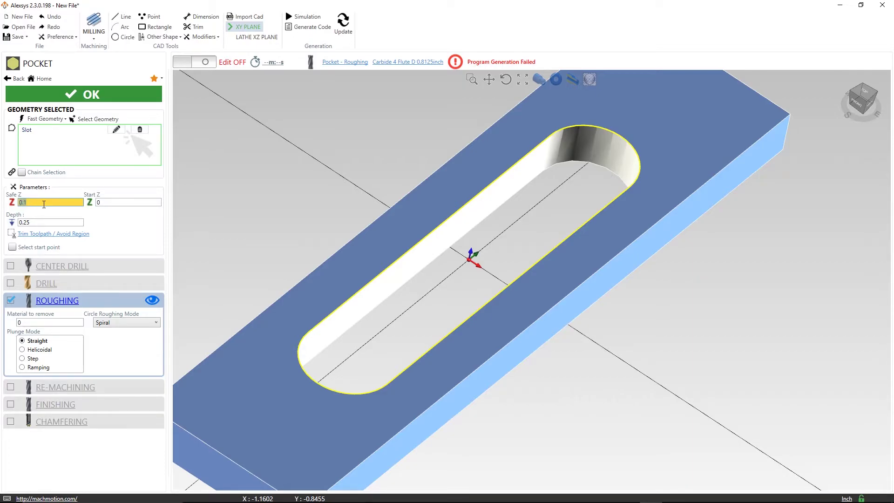
{"action": "type", "text": "1"}
{"action": "left_click", "coordinate": [119, 203]}
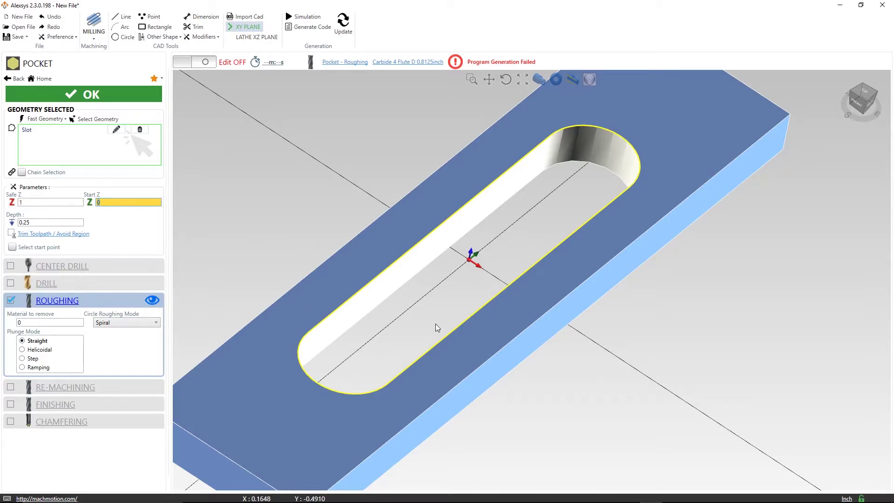
- Assign the Carbide 4 Flute D 0.25inch end mill to the pocket's roughing operation
{"action": "middle_click_drag", "start_coordinate": [446, 334], "coordinate": [406, 358]}
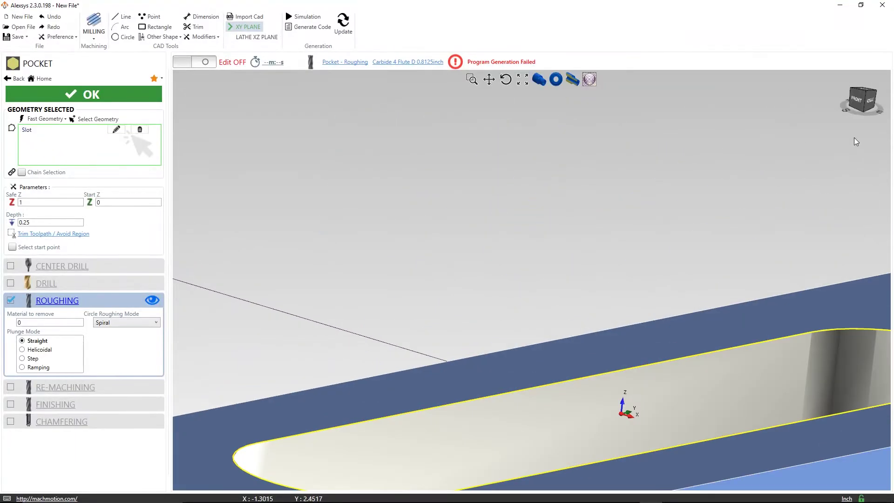
{"action": "left_click", "coordinate": [866, 101]}
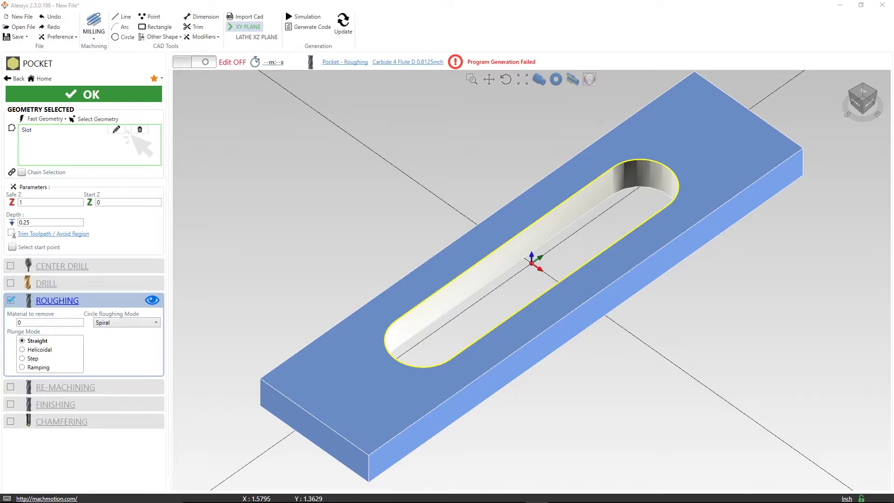
{"action": "left_click", "coordinate": [58, 301]}
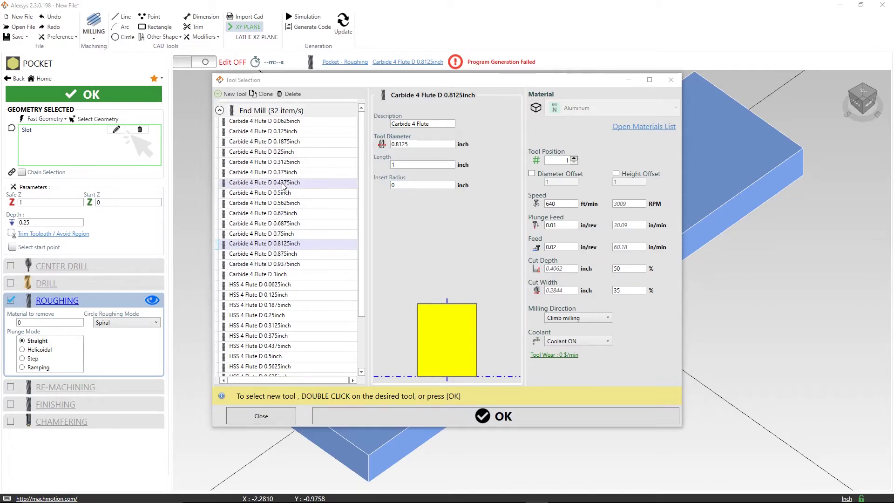
{"action": "left_click", "coordinate": [300, 153]}
{"action": "double_click", "coordinate": [246, 153]}
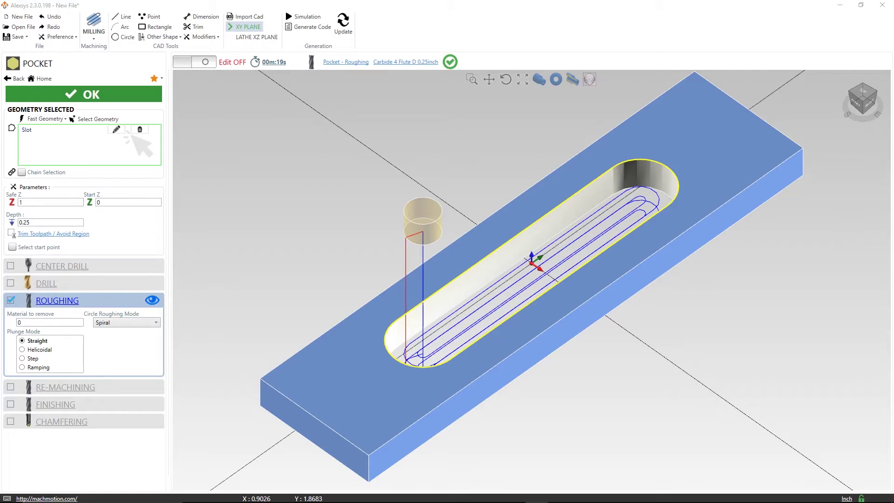
- Examine the roughing toolpath in the slot, checking its safe height and its passes down to full depth
{"action": "left_click", "coordinate": [26, 202]}
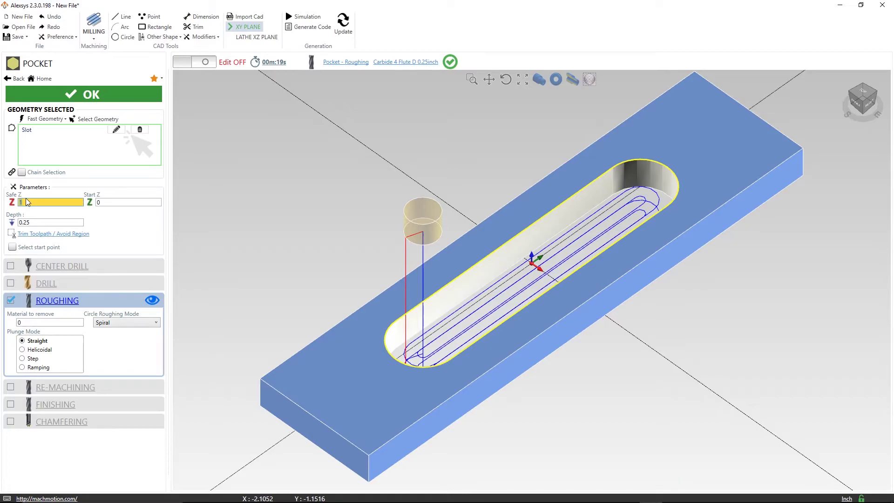
{"action": "left_click", "coordinate": [38, 222]}
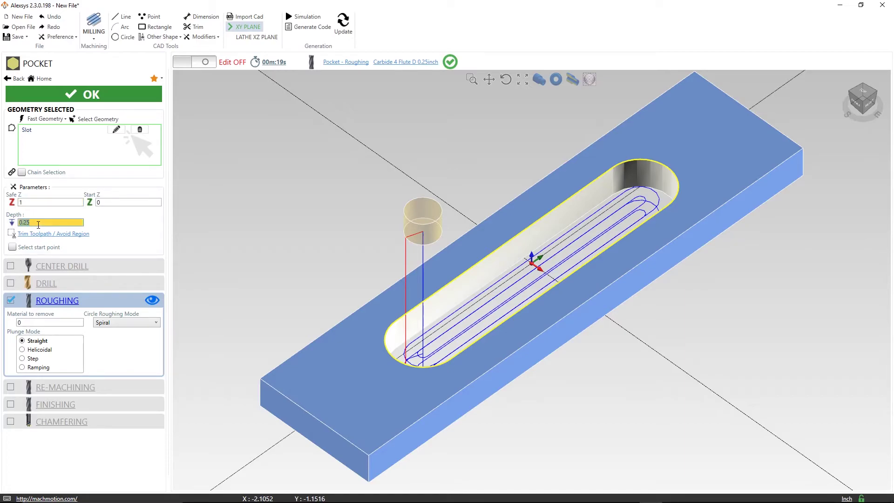
{"action": "middle_click_drag", "start_coordinate": [567, 334], "coordinate": [507, 303]}
{"action": "scroll", "coordinate": [505, 306], "scroll_direction": "up", "scroll_amount": 10}
{"action": "scroll", "coordinate": [504, 306], "scroll_direction": "down", "scroll_amount": 5}
{"action": "middle_click_drag", "start_coordinate": [565, 329], "coordinate": [669, 345]}
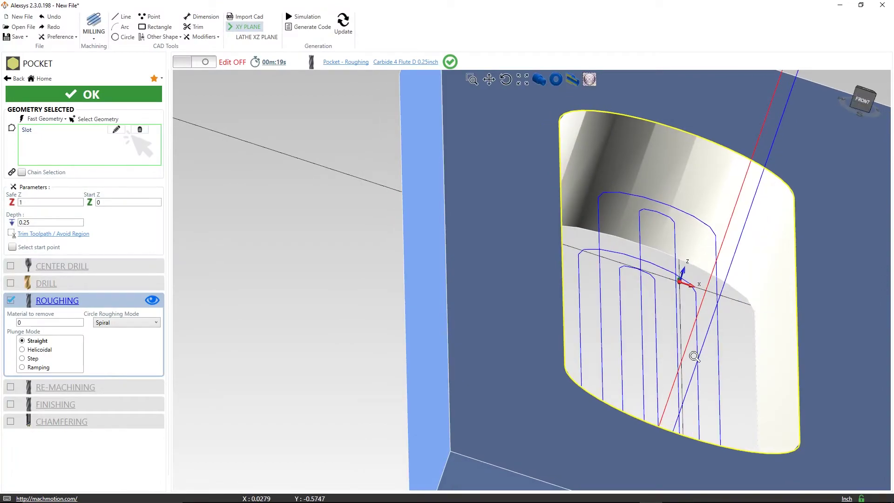
{"action": "scroll", "coordinate": [684, 356], "scroll_direction": "up", "scroll_amount": 3}
{"action": "scroll", "coordinate": [658, 369], "scroll_direction": "down", "scroll_amount": 2}
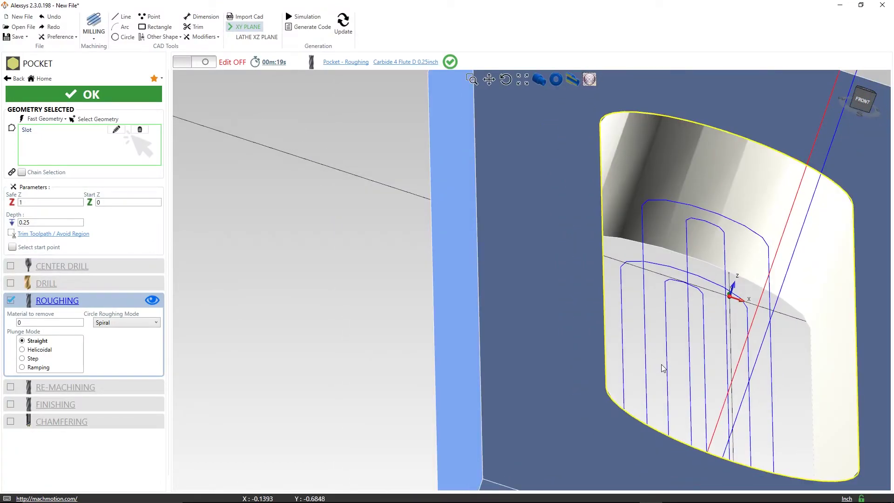
{"action": "middle_click_drag", "start_coordinate": [683, 363], "coordinate": [587, 369]}
{"action": "scroll", "coordinate": [588, 370], "scroll_direction": "up", "scroll_amount": 3}
{"action": "scroll", "coordinate": [592, 321], "scroll_direction": "down", "scroll_amount": 5}
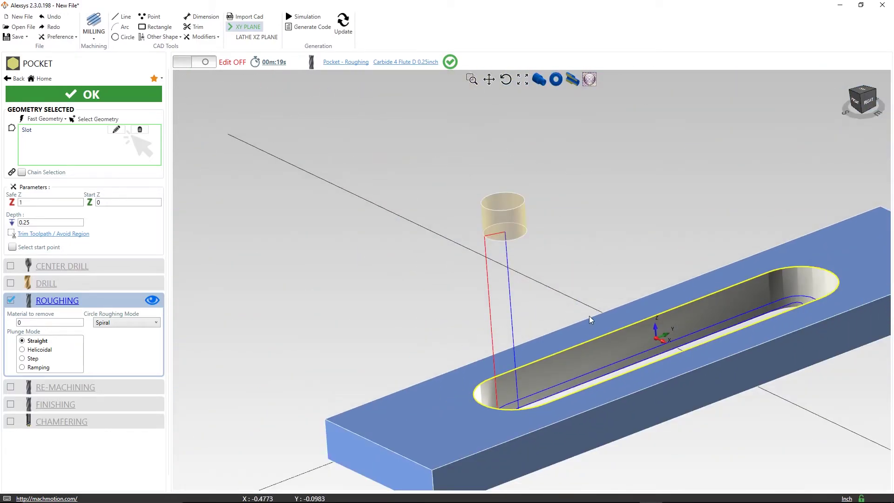
{"action": "scroll", "coordinate": [595, 323], "scroll_direction": "down", "scroll_amount": 2}
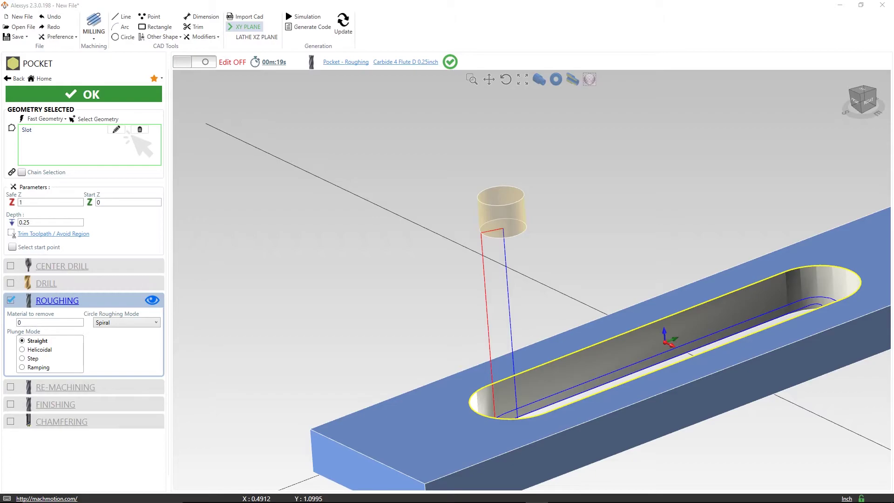
- Accept the pocket operation and open its machining simulation
{"action": "left_click", "coordinate": [93, 90]}
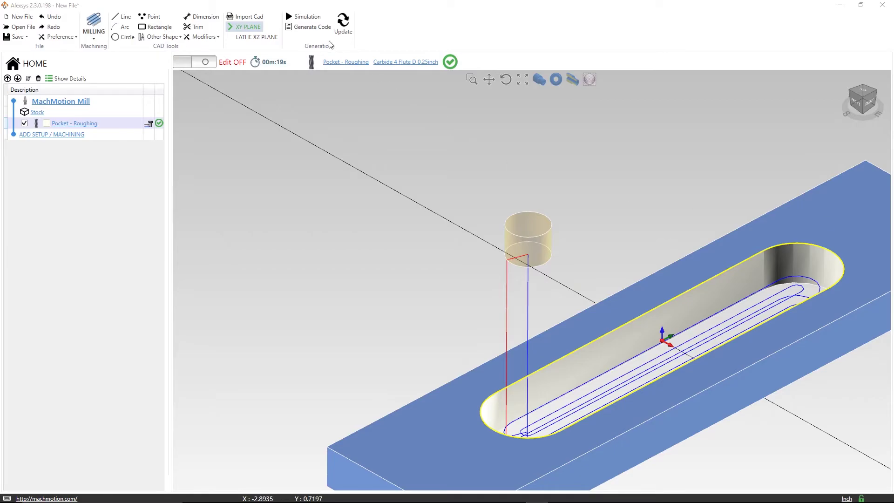
{"action": "left_click", "coordinate": [303, 17]}
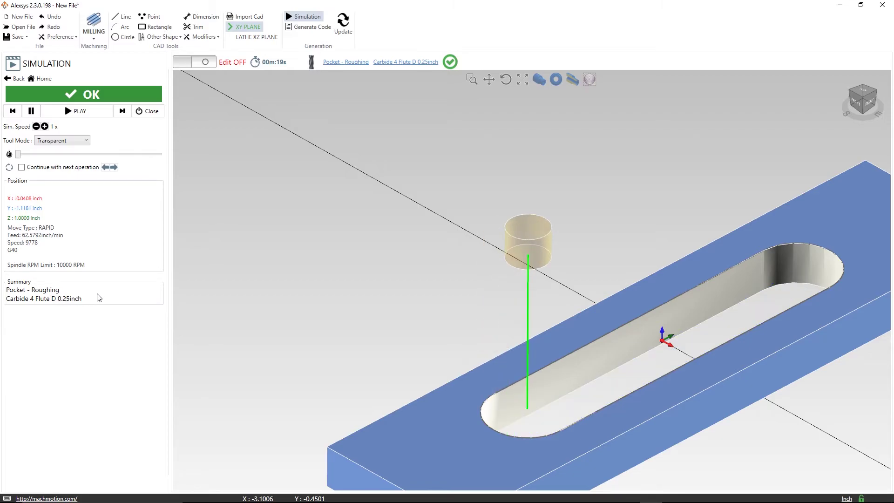
- Generate G-code for MachMotion Vertical Mill inch as program 100, described as Strap Clamp 0.25, with the desktop as output directory
{"action": "mouse_move", "coordinate": [273, 64]}
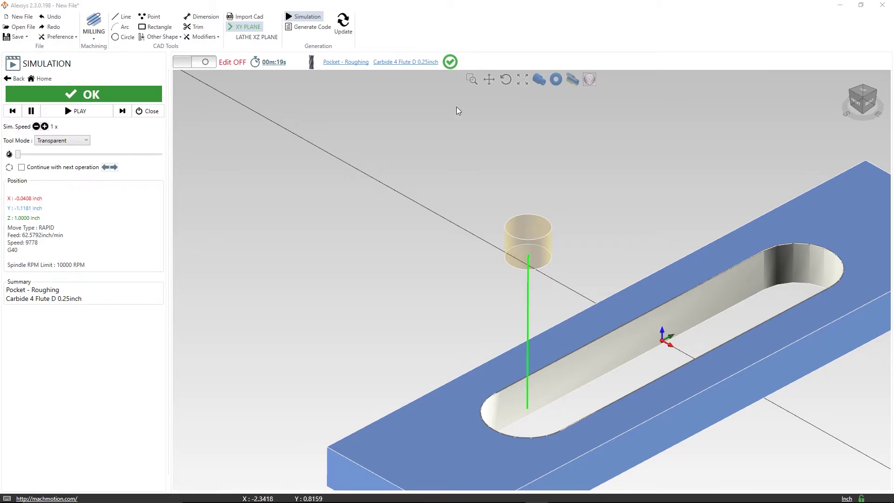
{"action": "left_click", "coordinate": [307, 28]}
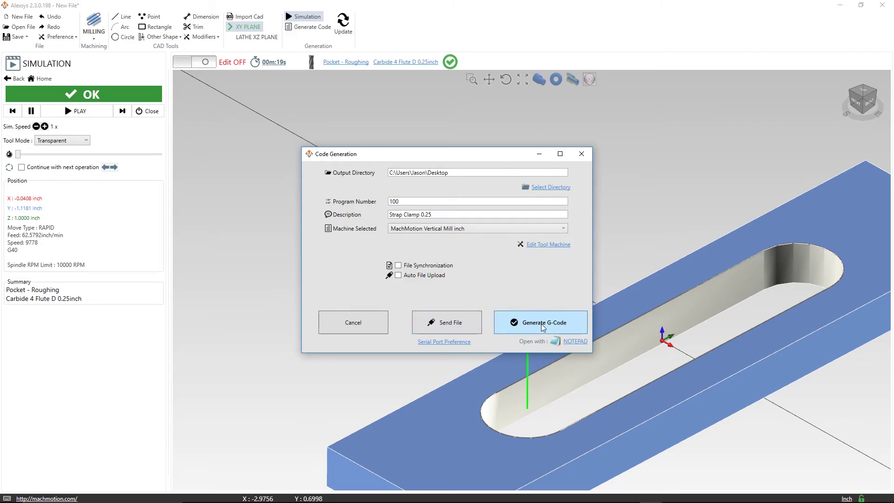
{"action": "left_click", "coordinate": [574, 323]}
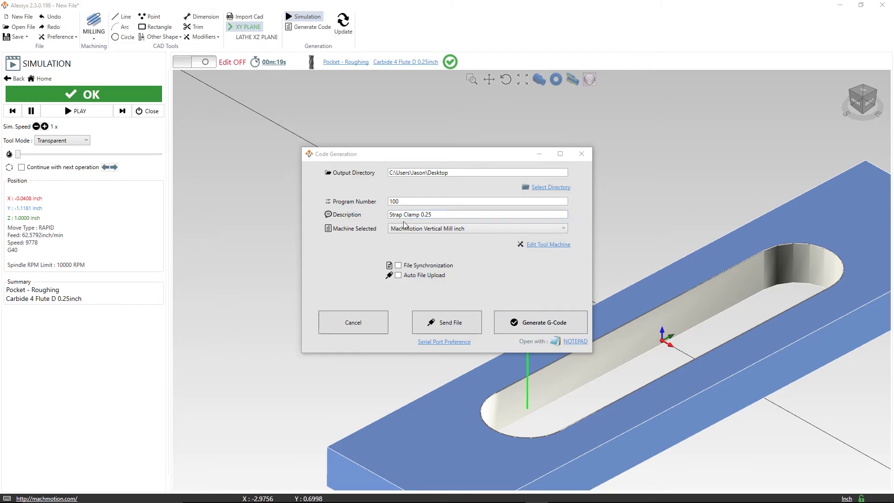
{"action": "left_click", "coordinate": [400, 202]}
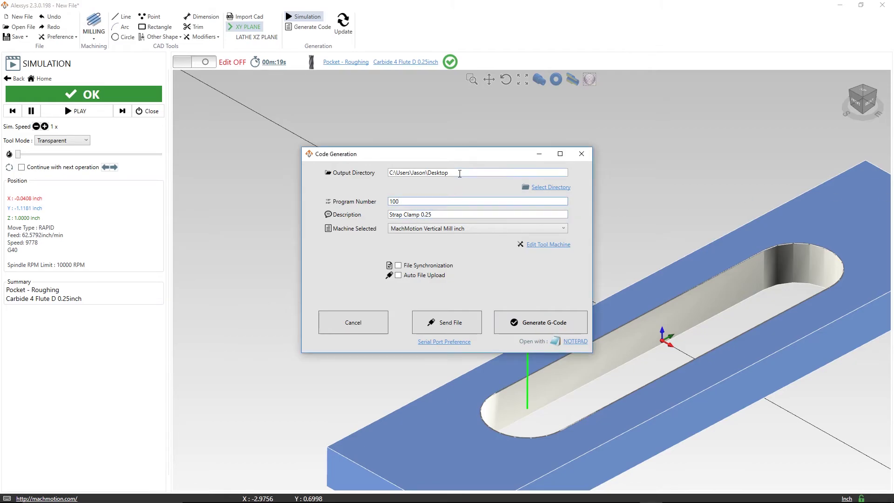
{"action": "left_click", "coordinate": [460, 173]}
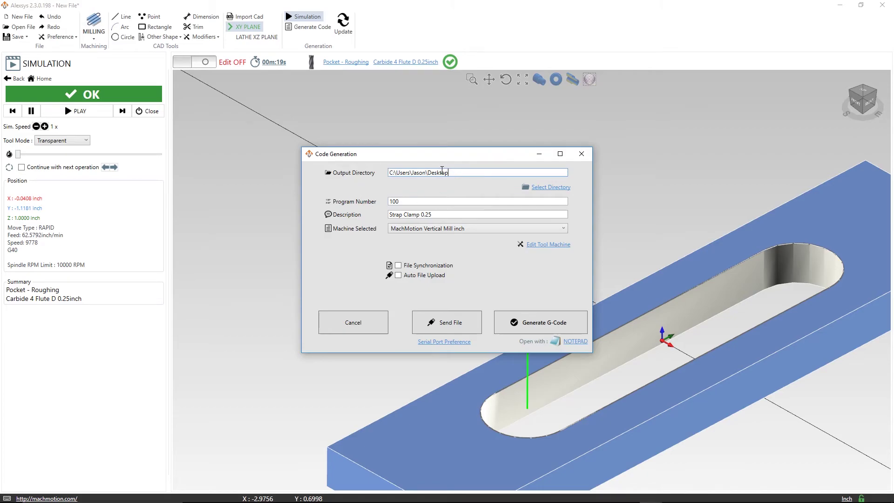
{"action": "left_click", "coordinate": [536, 322]}
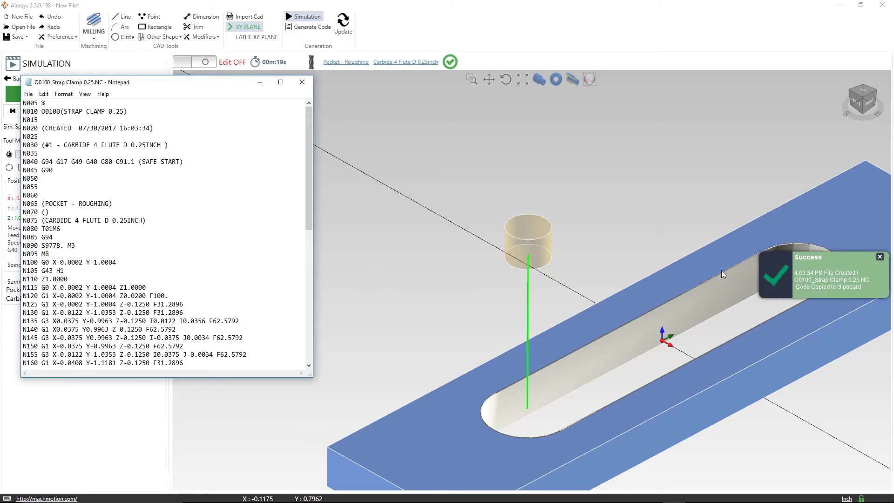
- Review the generated strap clamp G-code from start to end and close the file
{"action": "left_click", "coordinate": [89, 211]}
{"action": "scroll", "coordinate": [88, 211], "scroll_direction": "down", "scroll_amount": 4}
{"action": "scroll", "coordinate": [89, 211], "scroll_direction": "down", "scroll_amount": 6}
{"action": "scroll", "coordinate": [88, 154], "scroll_direction": "up", "scroll_amount": 12}
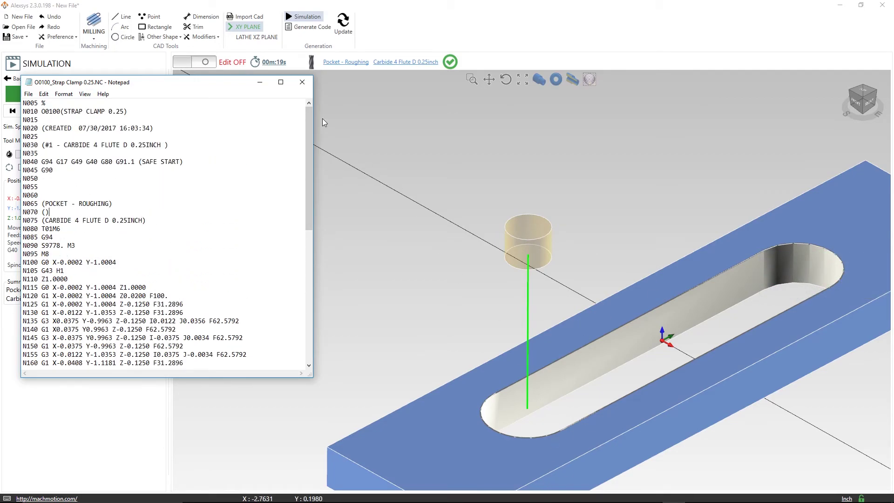
{"action": "left_click", "coordinate": [302, 82]}
- Switch to the MachMotion 1050M control software, enable the machine and load O0100_Strap Clamp 0.25.NC from the desktop
{"action": "left_click", "coordinate": [841, 6]}
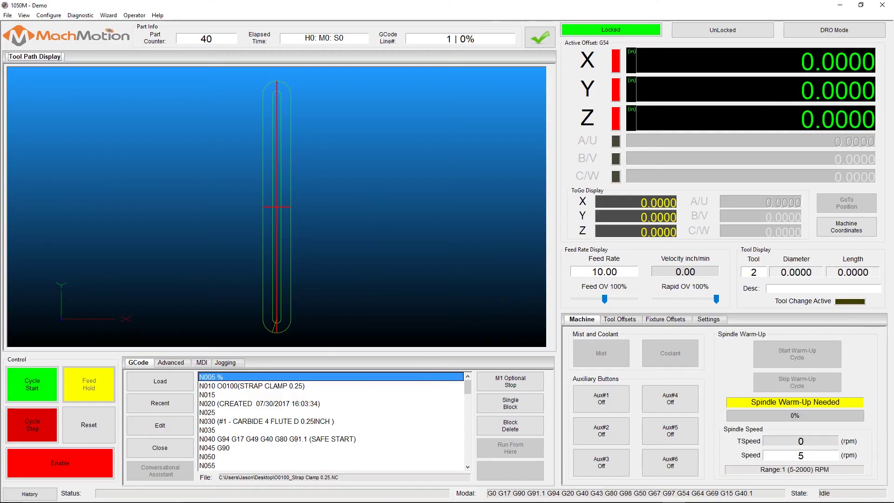
{"action": "left_click", "coordinate": [59, 463]}
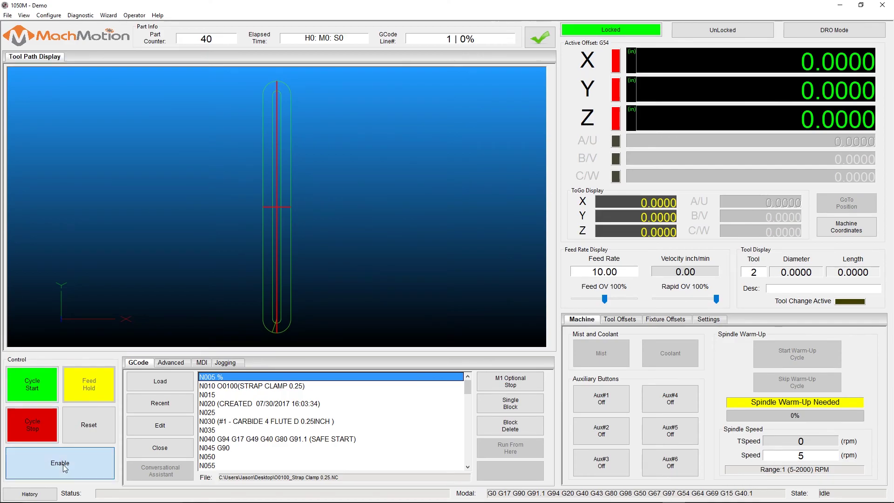
{"action": "left_click", "coordinate": [8, 15]}
{"action": "left_click", "coordinate": [29, 47]}
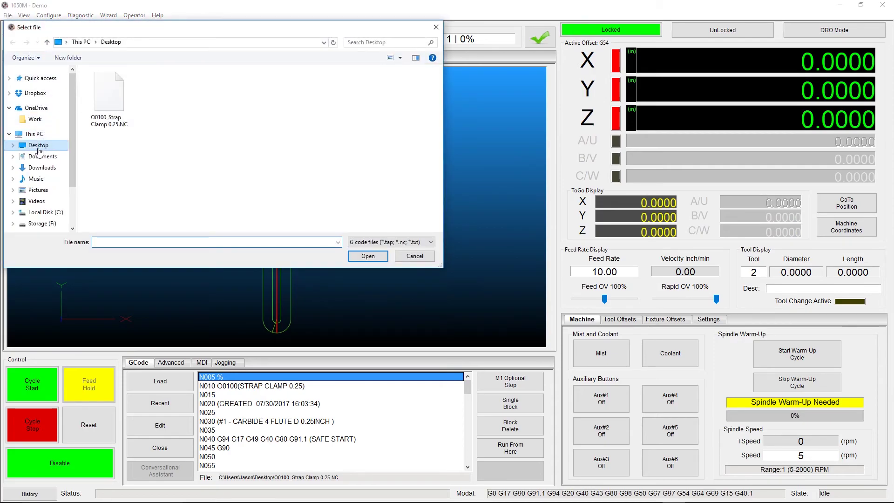
{"action": "double_click", "coordinate": [109, 100]}
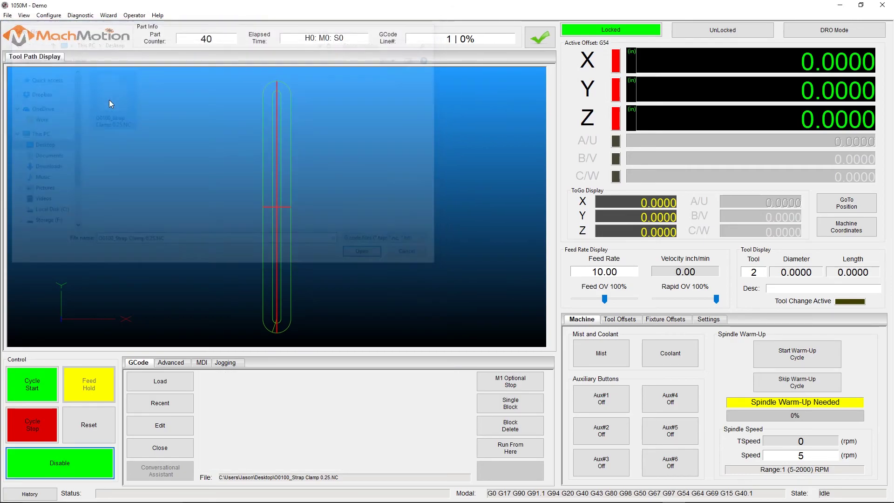
- Inspect the loaded slot toolpath in 3D from several angles and zoom levels
{"action": "left_click_drag", "start_coordinate": [299, 269], "coordinate": [312, 195]}
{"action": "scroll", "coordinate": [301, 211], "scroll_direction": "down", "scroll_amount": 5}
{"action": "scroll", "coordinate": [301, 211], "scroll_direction": "up", "scroll_amount": 4}
{"action": "scroll", "coordinate": [292, 236], "scroll_direction": "down", "scroll_amount": 5}
{"action": "scroll", "coordinate": [321, 202], "scroll_direction": "up", "scroll_amount": 5}
{"action": "scroll", "coordinate": [312, 217], "scroll_direction": "down", "scroll_amount": 2}
{"action": "scroll", "coordinate": [282, 214], "scroll_direction": "down", "scroll_amount": 2}
{"action": "left_click_drag", "start_coordinate": [282, 214], "coordinate": [254, 230]}
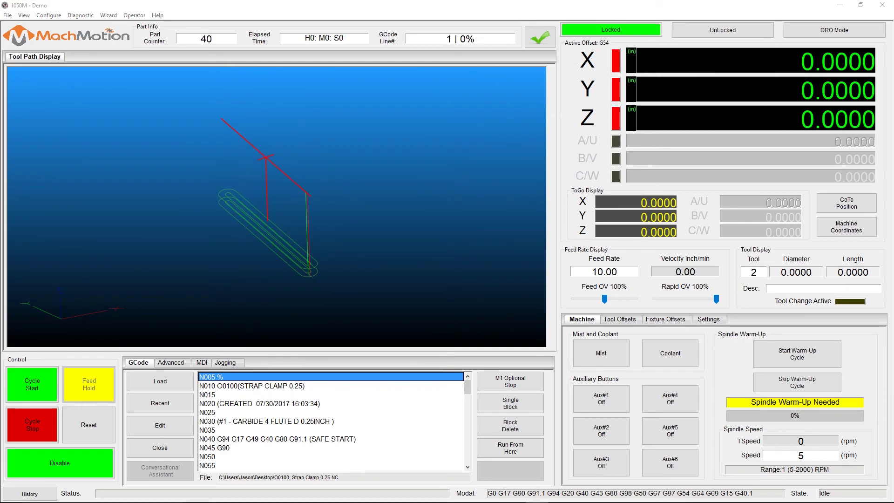